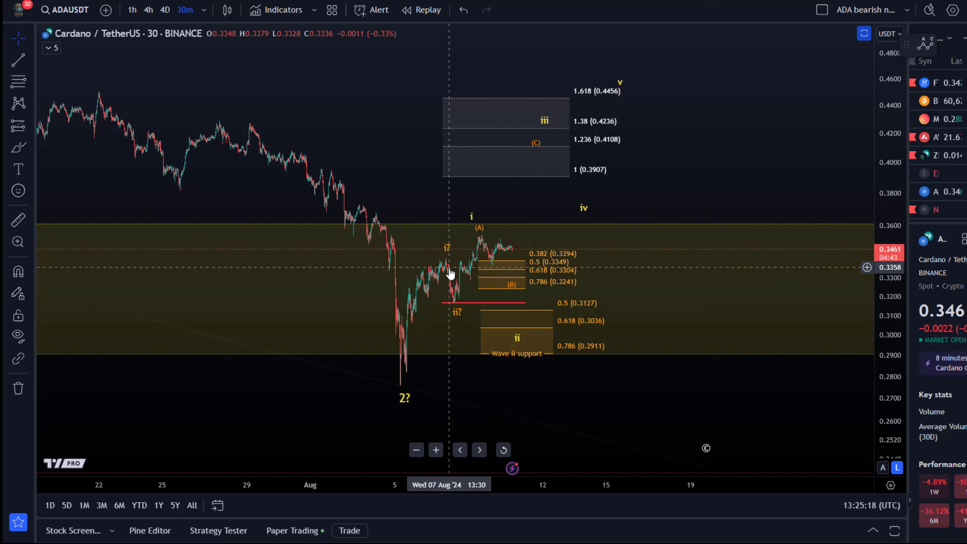
- Move the orange ABC wave's (A) onto the peak and (C) up to about 0.4115, below 1.236
scroll(709, 163, "up", 2)
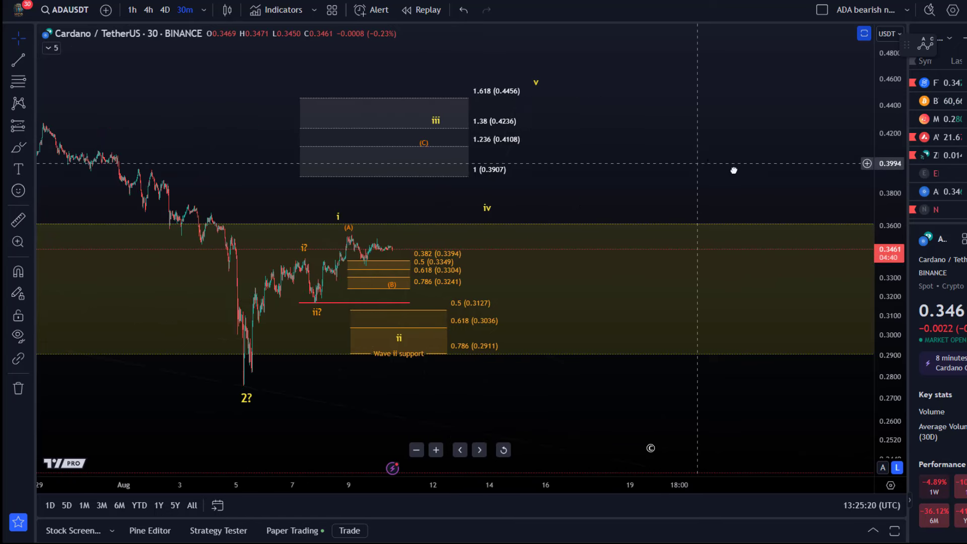
left_click_drag(734, 170, 735, 204)
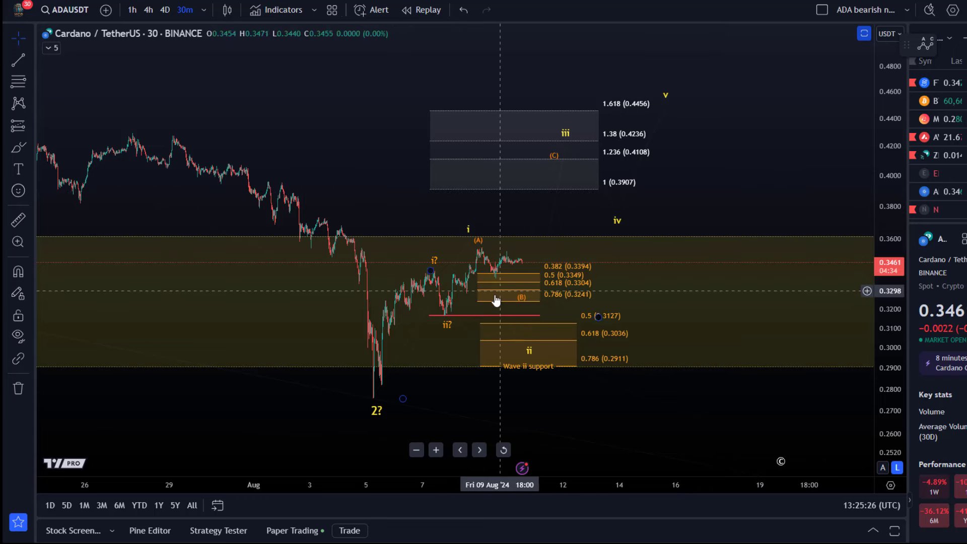
scroll(491, 275, "down", 2)
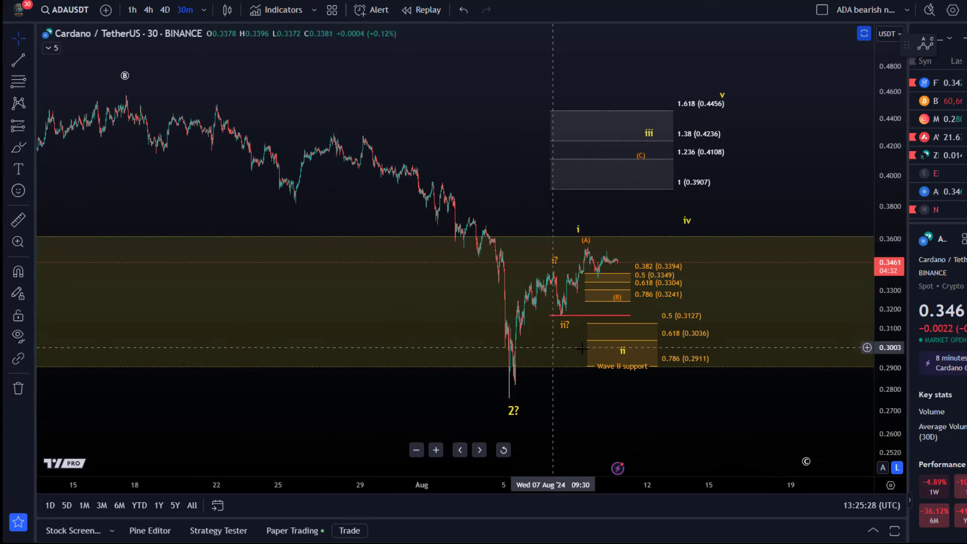
scroll(592, 336, "up", 2)
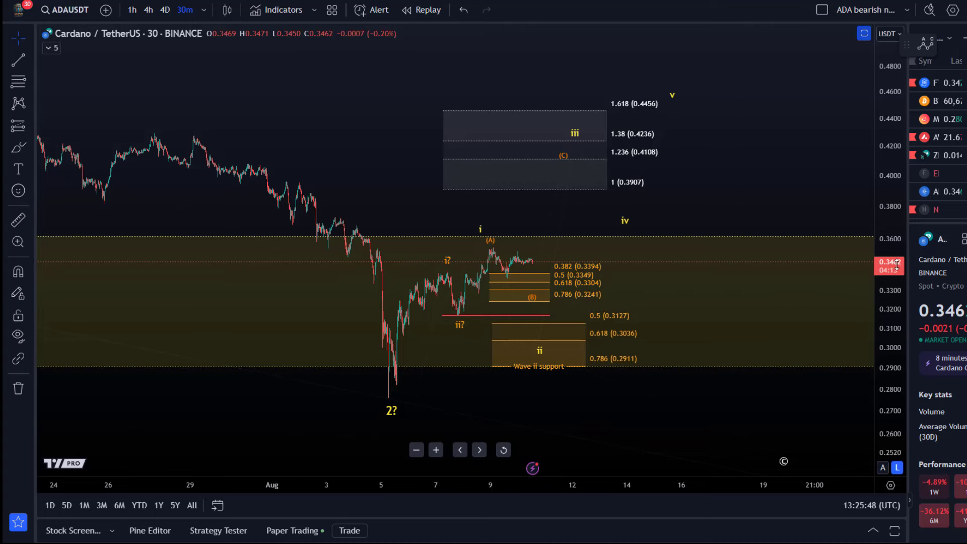
scroll(890, 171, "up", 3)
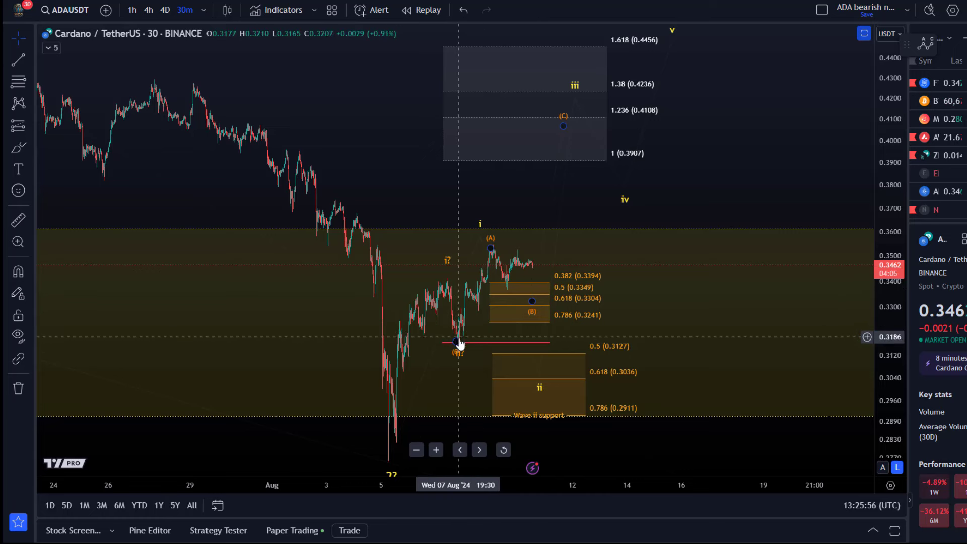
left_click(492, 245)
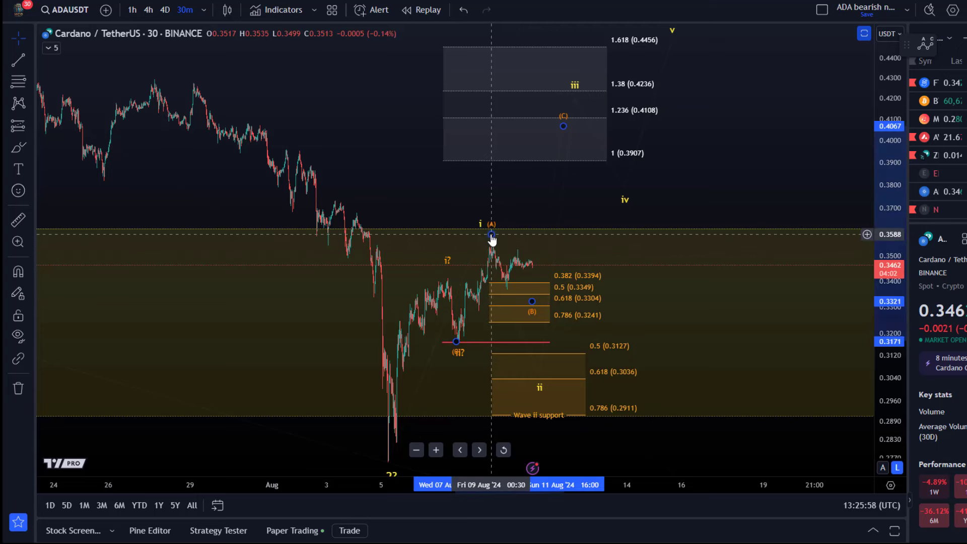
left_click_drag(492, 239, 493, 244)
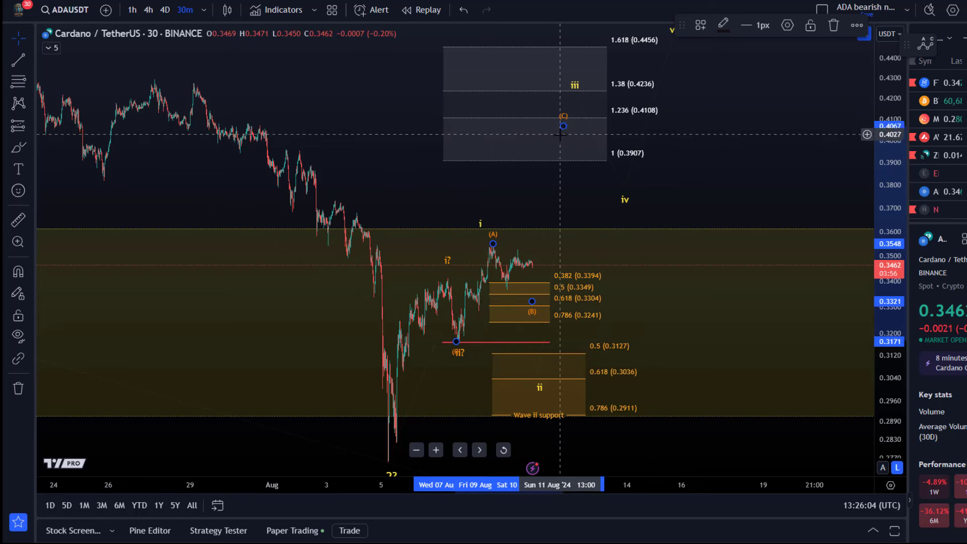
left_click_drag(563, 126, 574, 115)
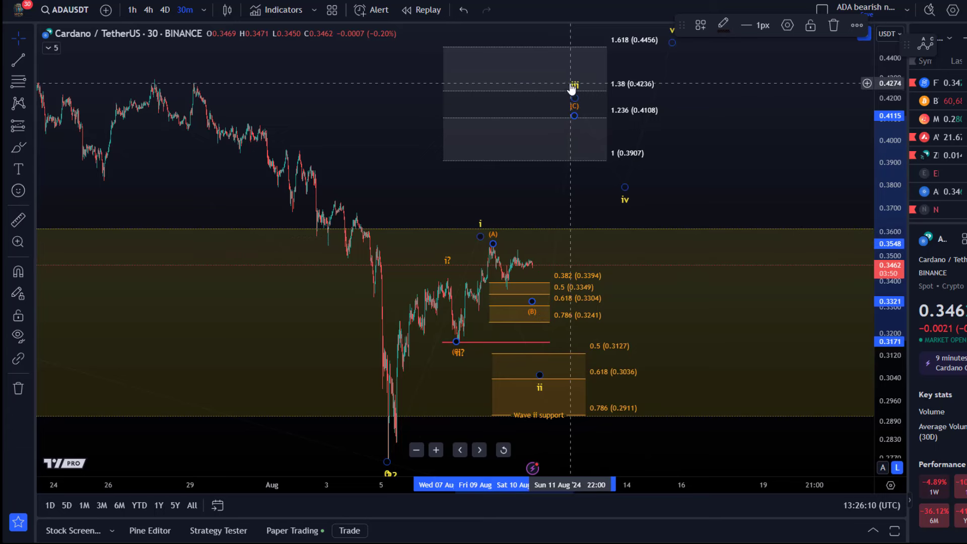
scroll(394, 260, "up", 3)
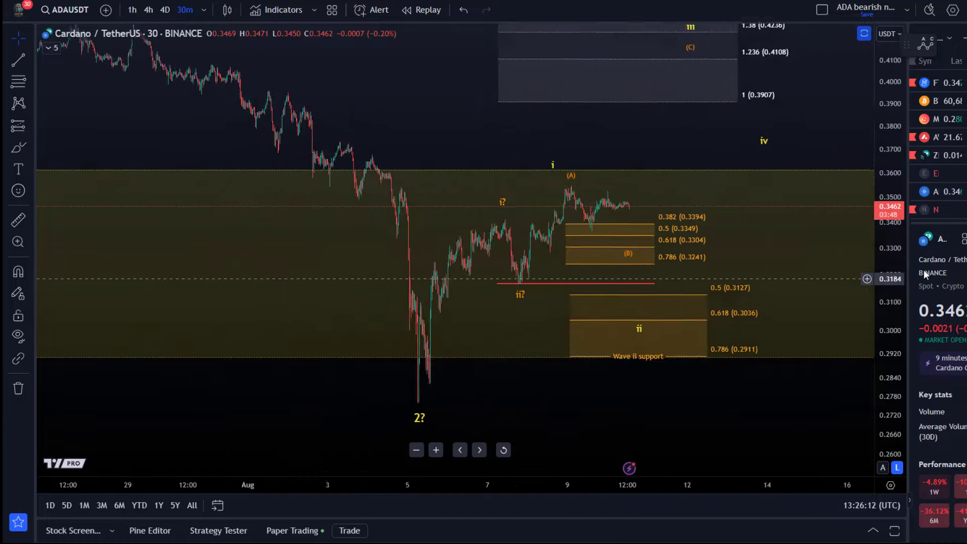
- Draw an Elliott correction wave from the 2? low through the recent dip to the i? high
left_click(31, 106)
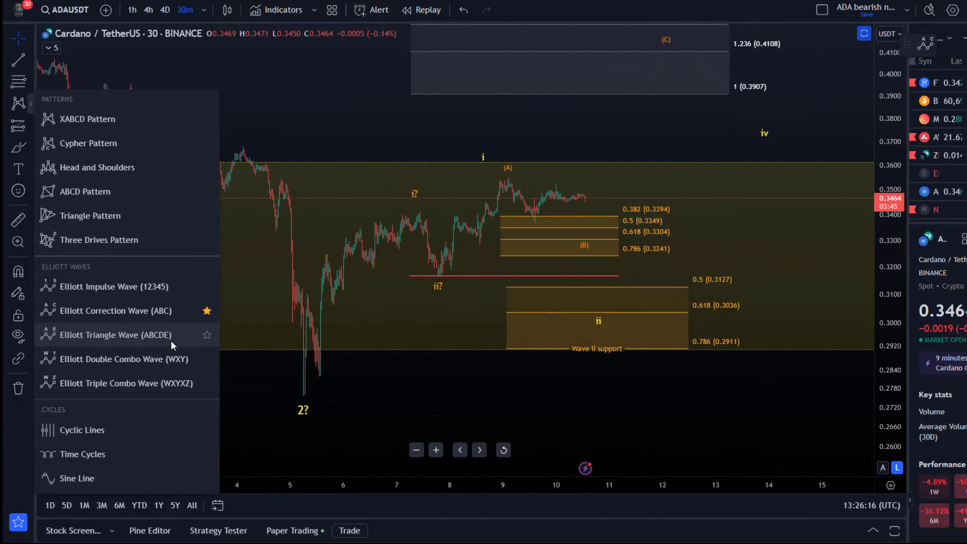
left_click(154, 315)
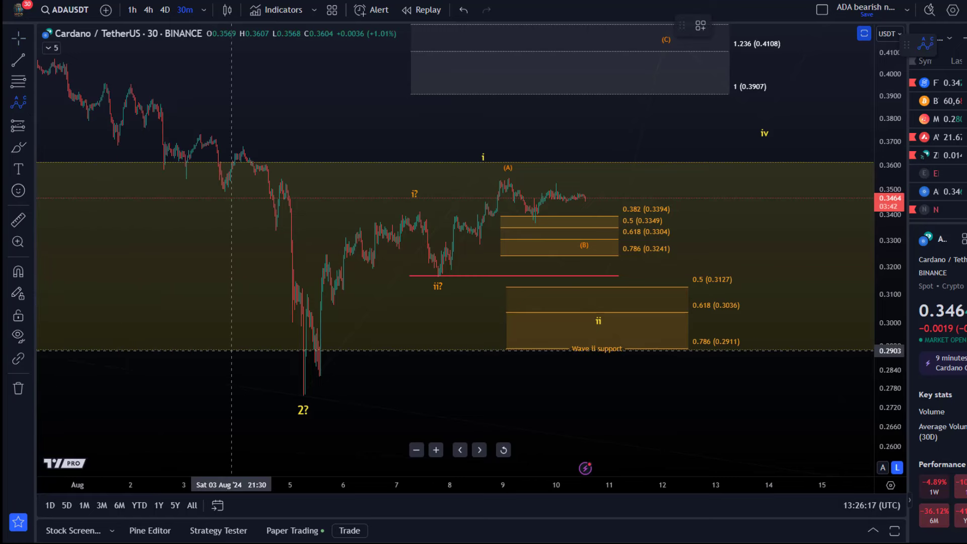
left_click(305, 294)
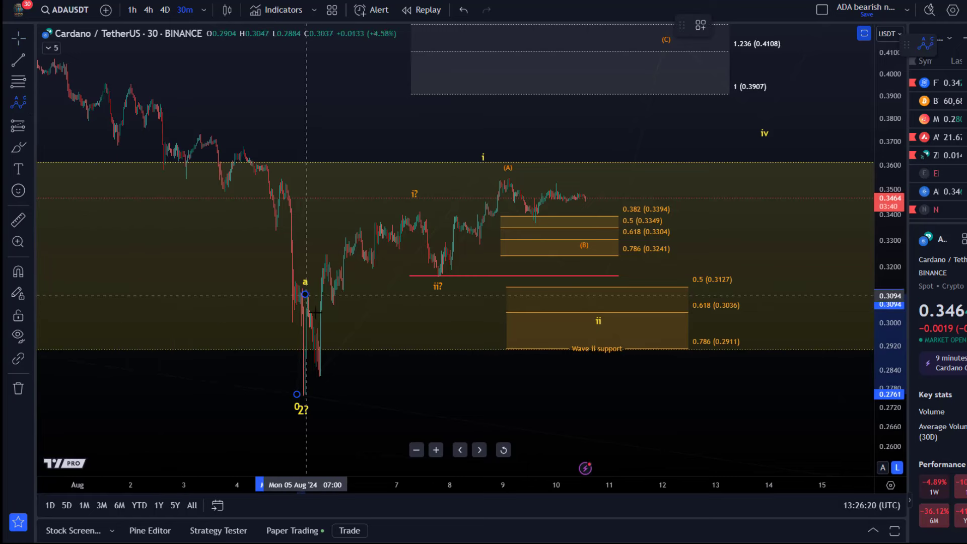
left_click(326, 374)
left_click(419, 218)
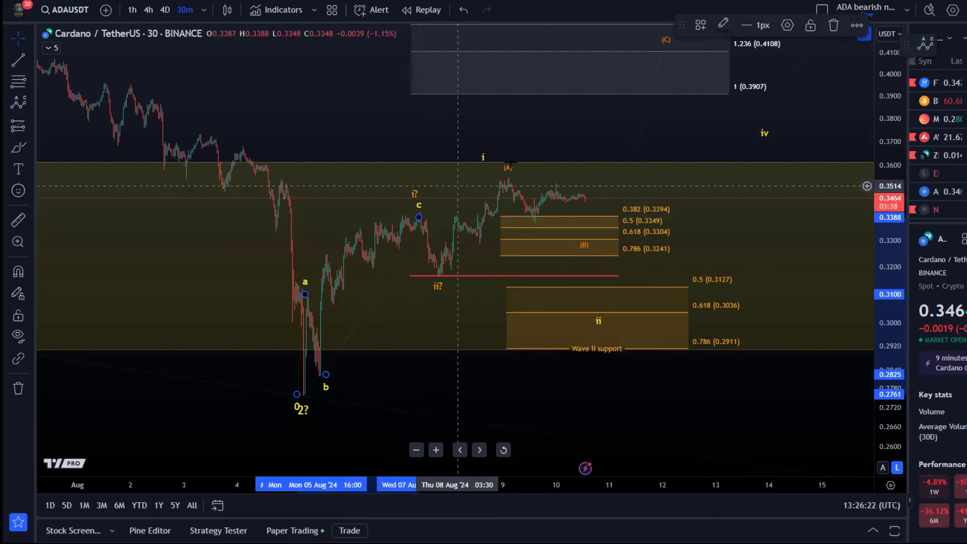
- Colour the new correction wave orange and set its degree to Submicro
left_click(724, 25)
left_click(741, 66)
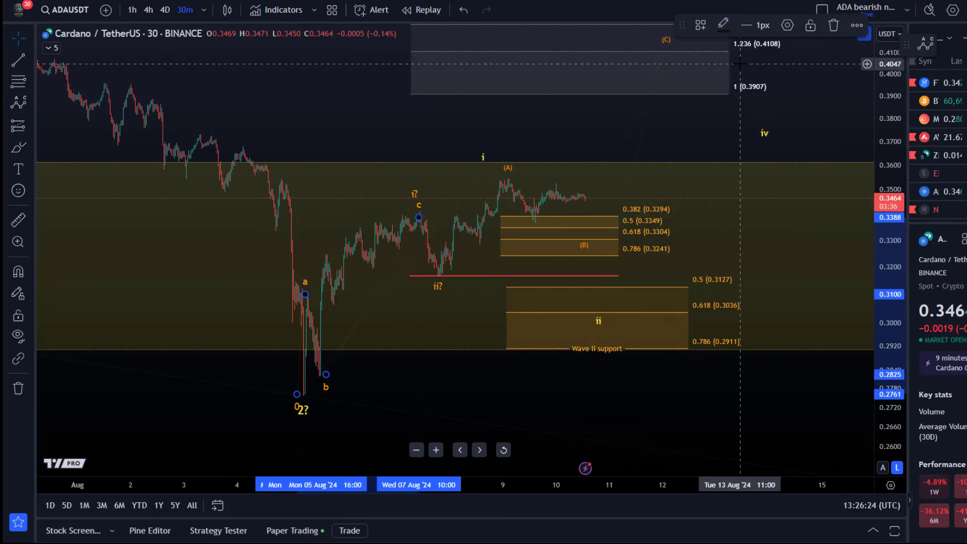
left_click(788, 25)
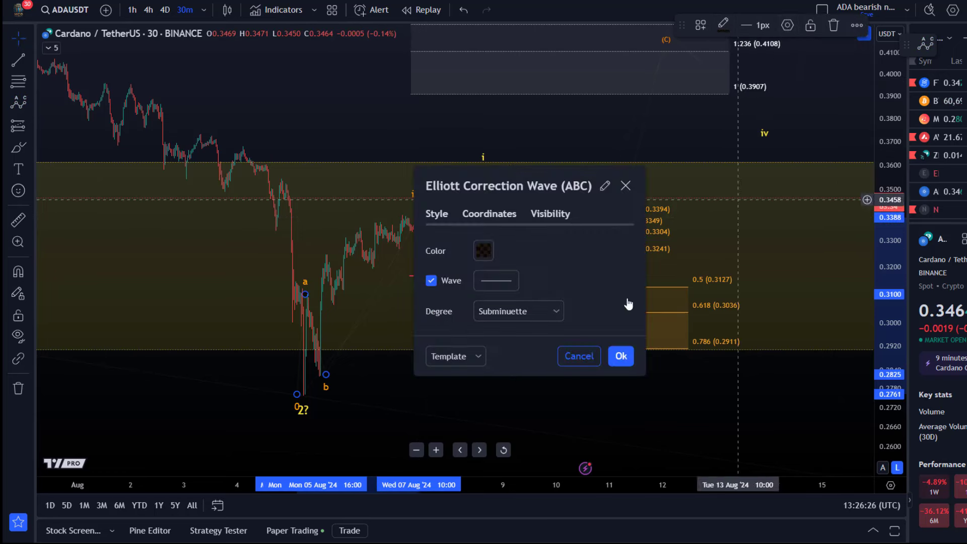
left_click(509, 311)
left_click(512, 504)
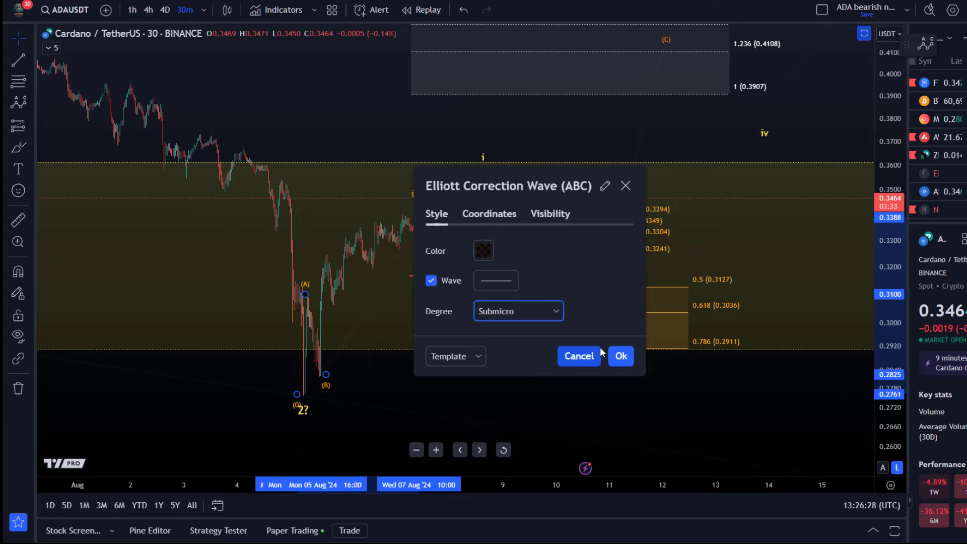
key("Return")
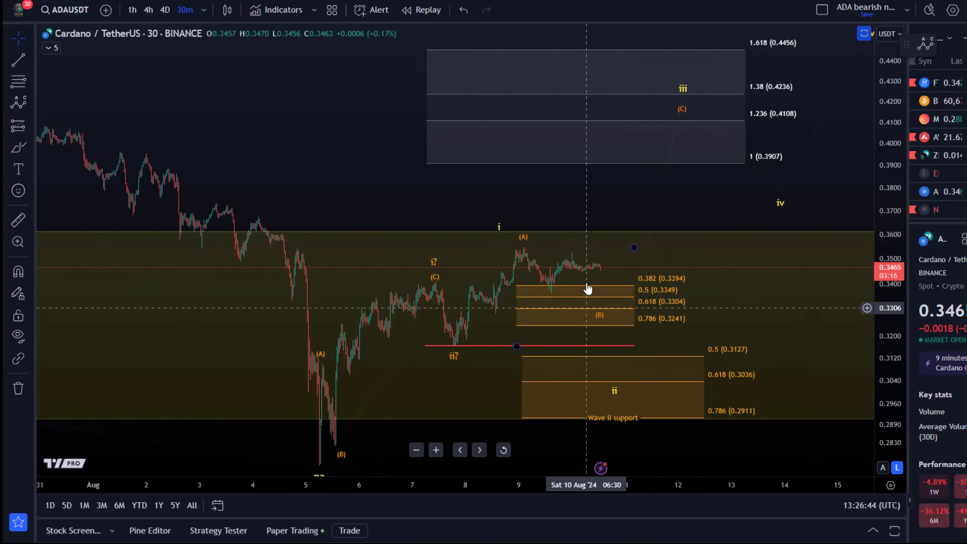
- Lower the upper wave's (B) point to between the 0.618 (0.3304) and 0.786 (0.3241) levels
left_click_drag(598, 325, 607, 304)
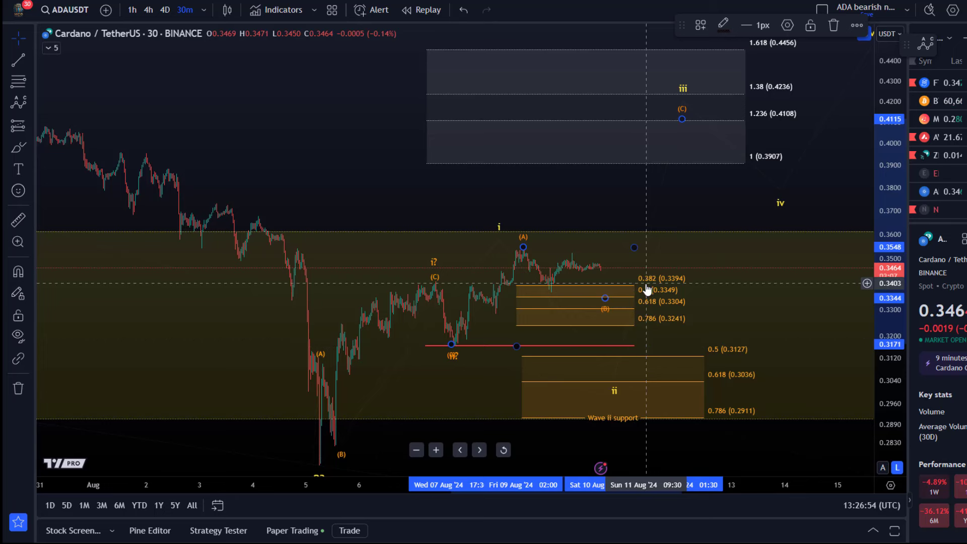
left_click_drag(605, 300, 613, 307)
- Draw a small A-B-C correction wave over the latest swing, with C dipping into the support box
key("Escape")
left_click(523, 245)
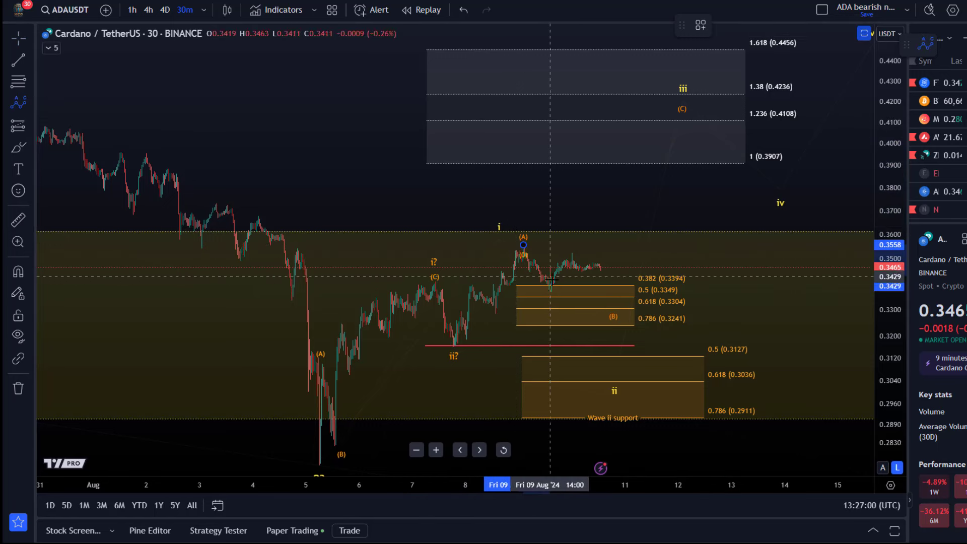
left_click(551, 285)
left_click(573, 255)
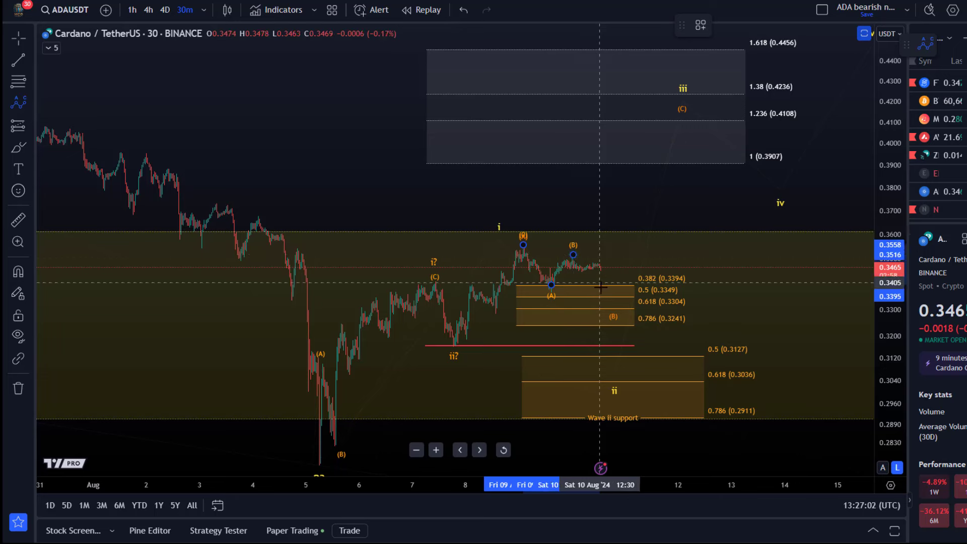
left_click(612, 294)
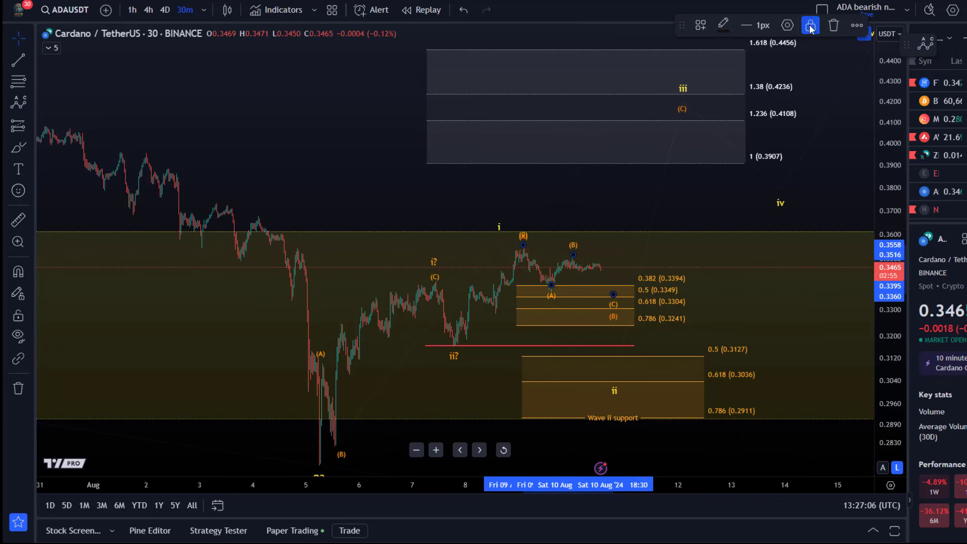
- Set the small correction wave's degree to Minuscule
left_click(787, 25)
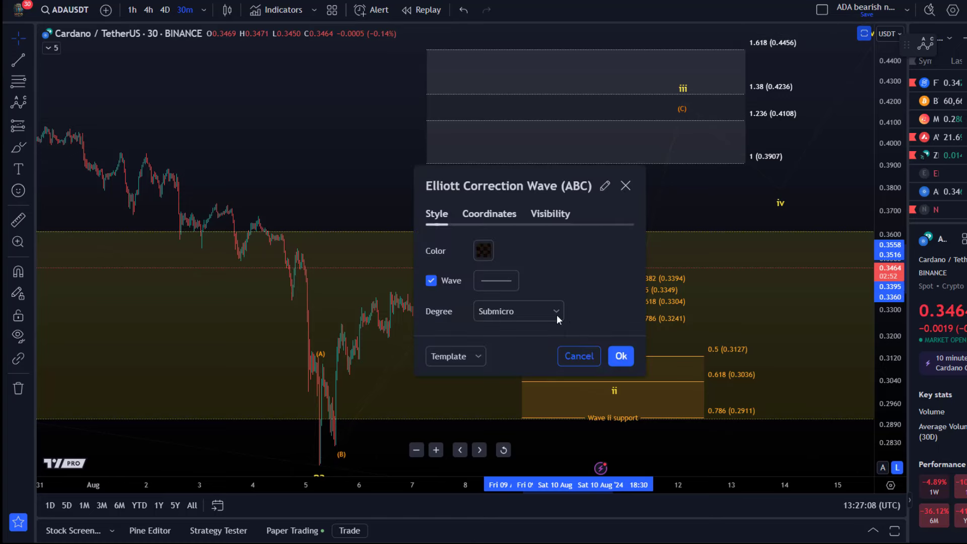
left_click(519, 311)
left_click(518, 526)
left_click(621, 356)
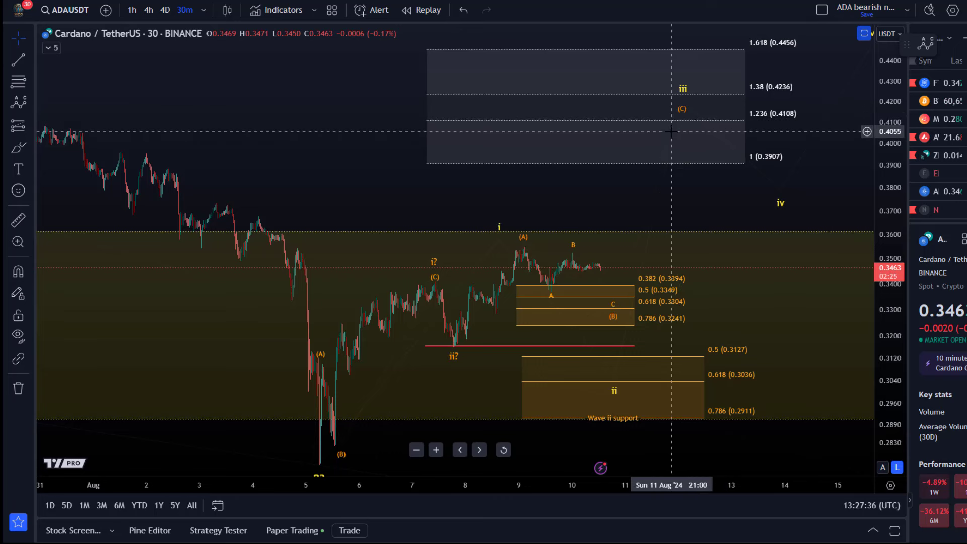
- Draw a 1-2-3-4-5 impulse wave from just below 0.36 up to wave 5 near 1.236
left_click(32, 108)
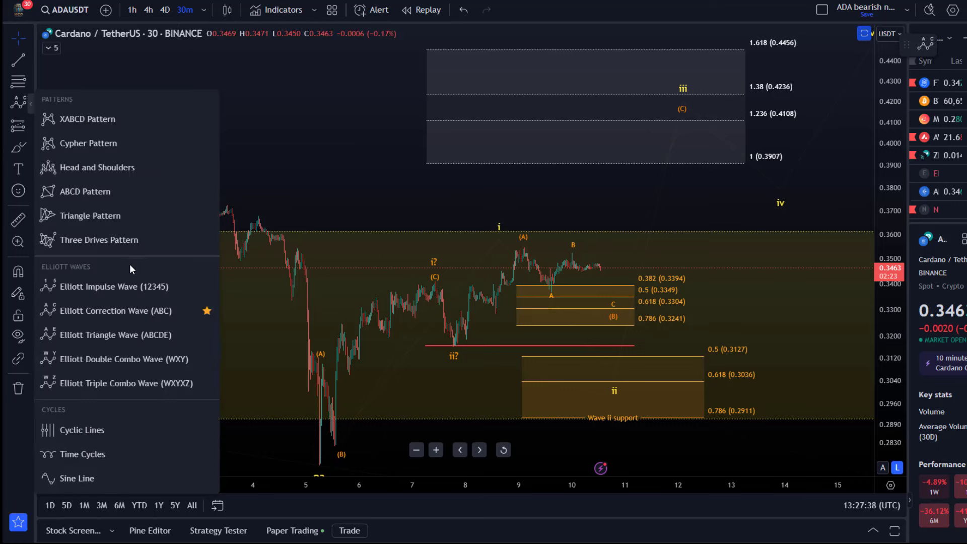
left_click(106, 285)
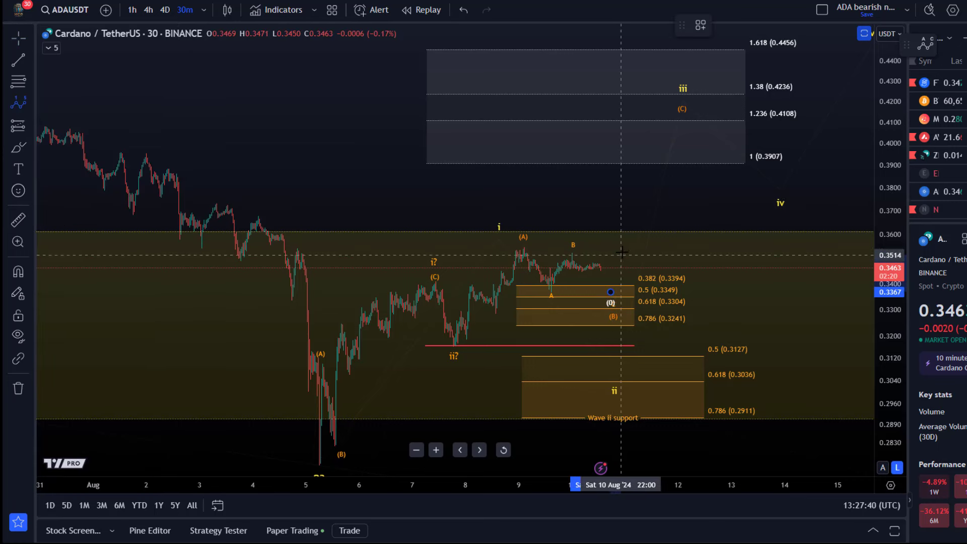
left_click(622, 236)
left_click(646, 254)
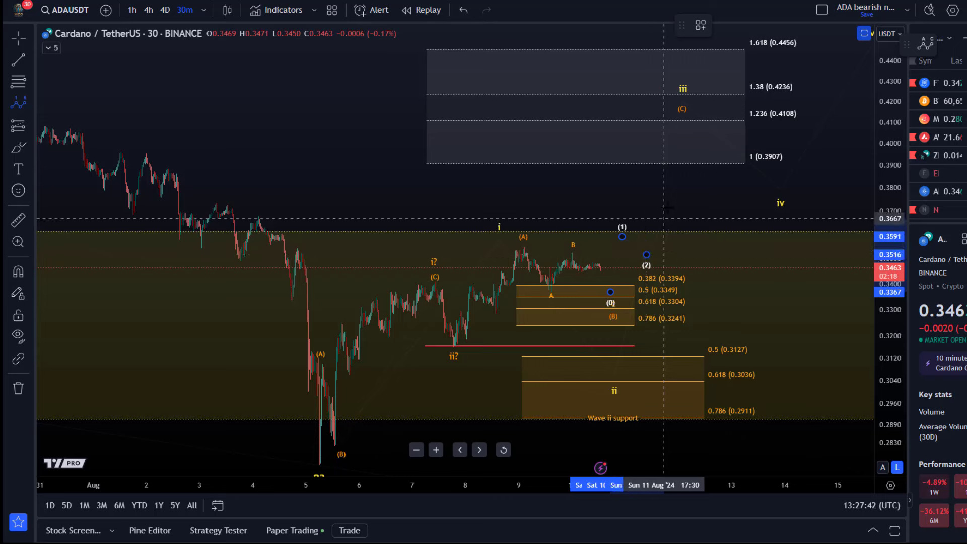
left_click(668, 163)
left_click(689, 180)
left_click(706, 125)
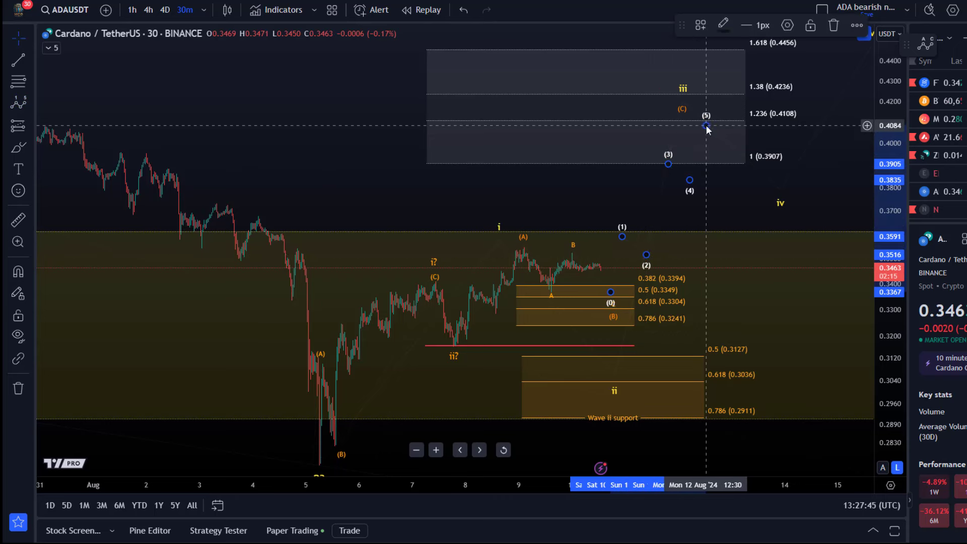
- Make the impulse wave orange with Minuscule degree, and shift the large wave's (C) over wave 5
left_click(722, 24)
left_click(737, 66)
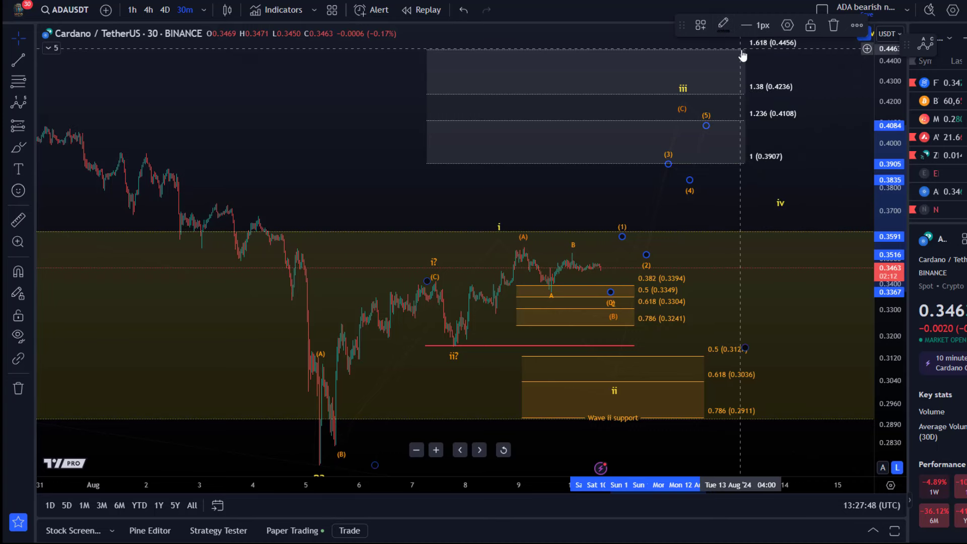
left_click(788, 24)
left_click(548, 314)
left_click(529, 525)
left_click(618, 357)
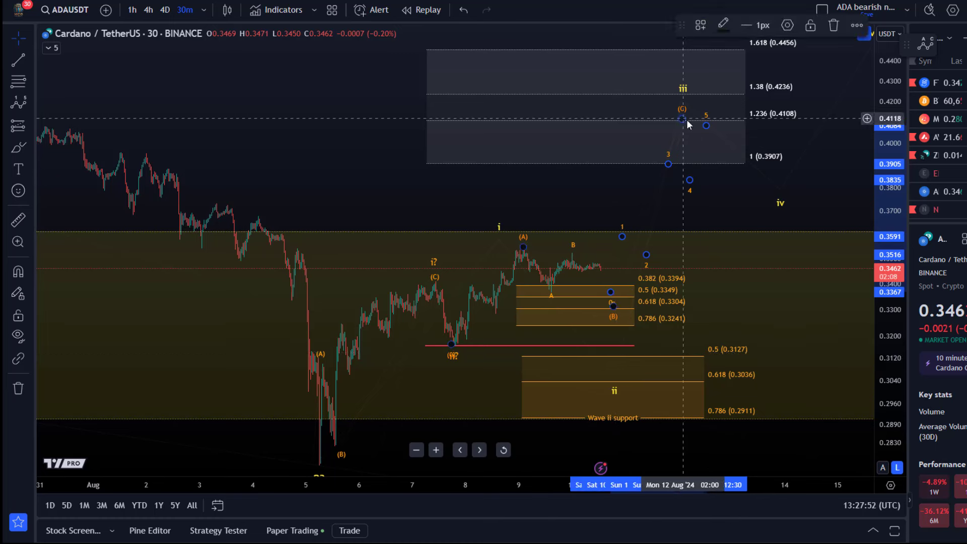
left_click_drag(684, 119, 705, 117)
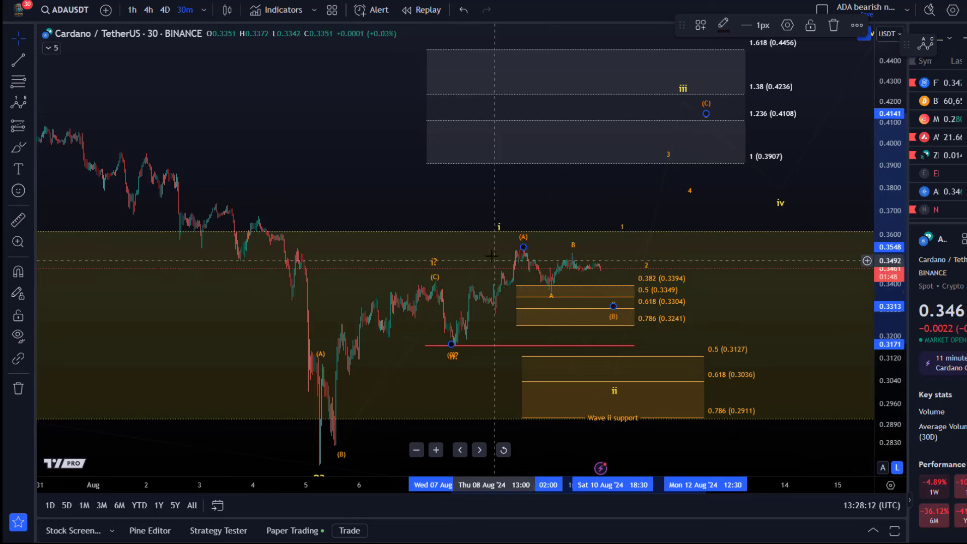
- Shift the large wave's ii point right into the Wave II box, undoing an accidental box move
left_click_drag(614, 379, 648, 379)
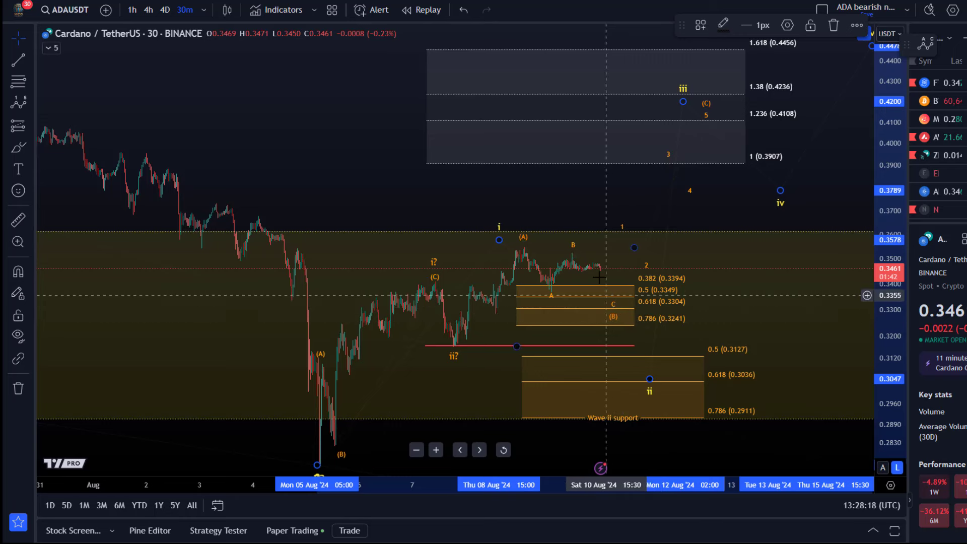
left_click_drag(654, 392, 667, 395)
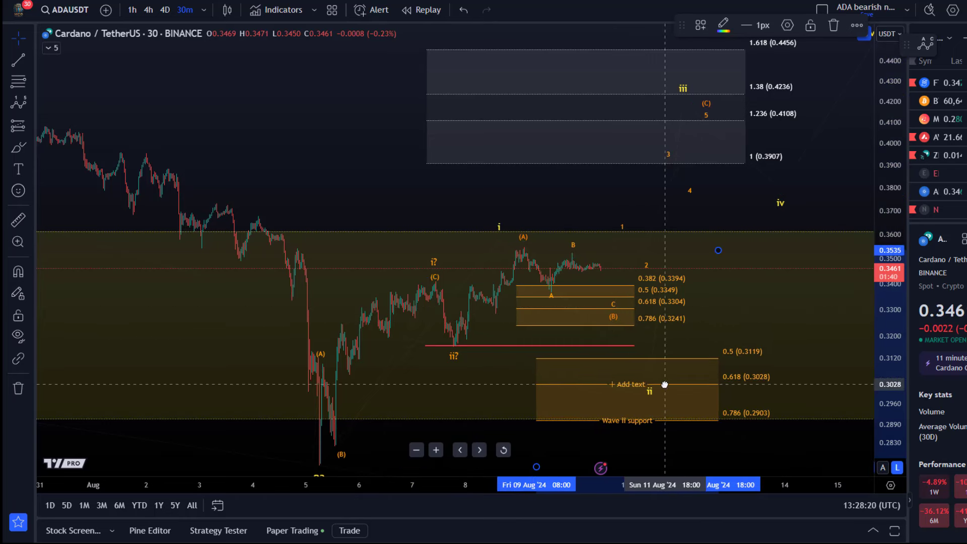
left_click(469, 11)
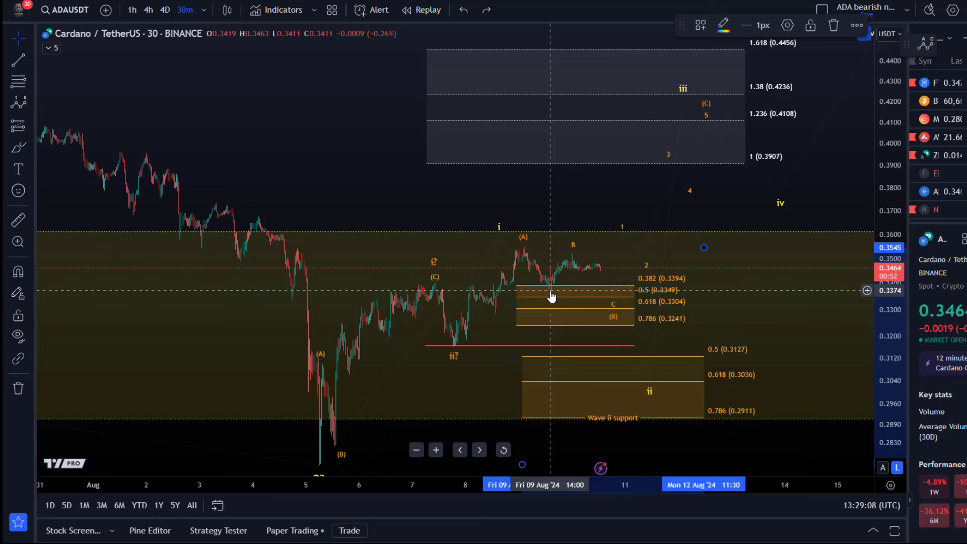
- Lower the small wave's C point slightly and zoom out to show the full count from 2? to v
left_click_drag(599, 271, 611, 300)
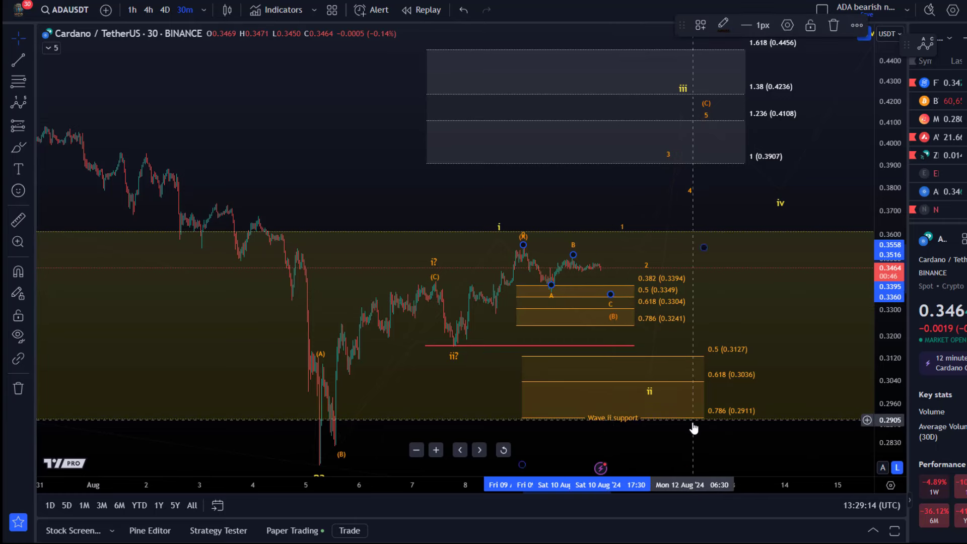
scroll(577, 346, "down", 5)
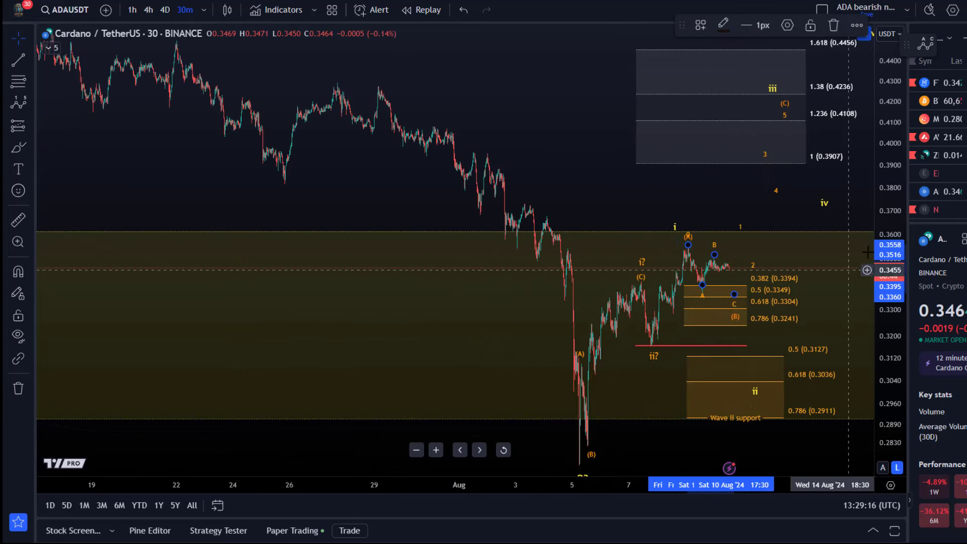
left_click_drag(576, 379, 381, 341)
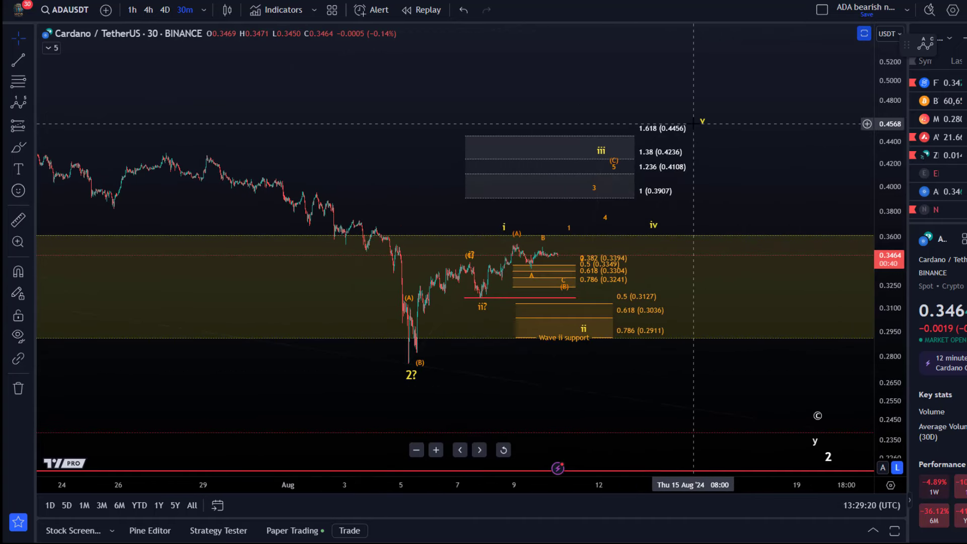